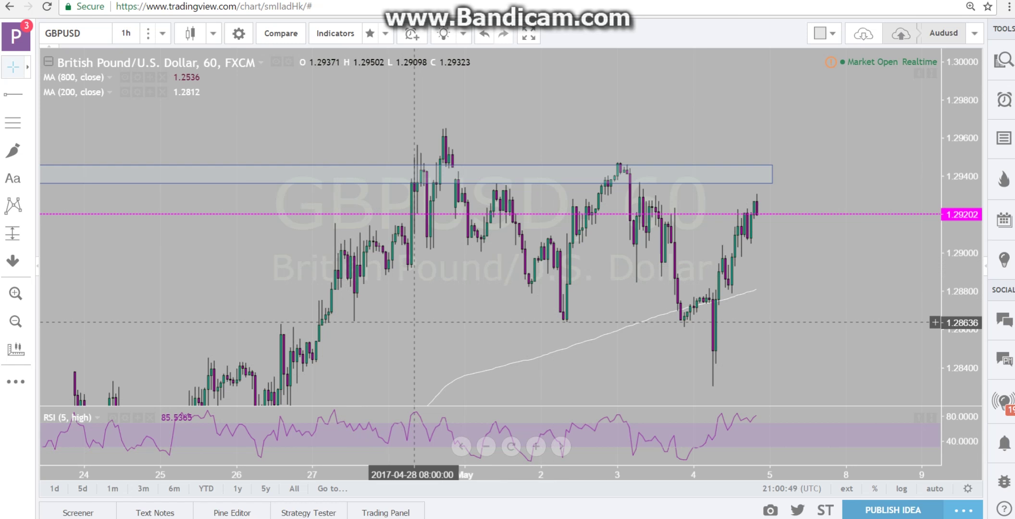
Step: Pan the GBPUSD chart back to the 21st and bring up its context menu
drag(414, 300, 489, 228)
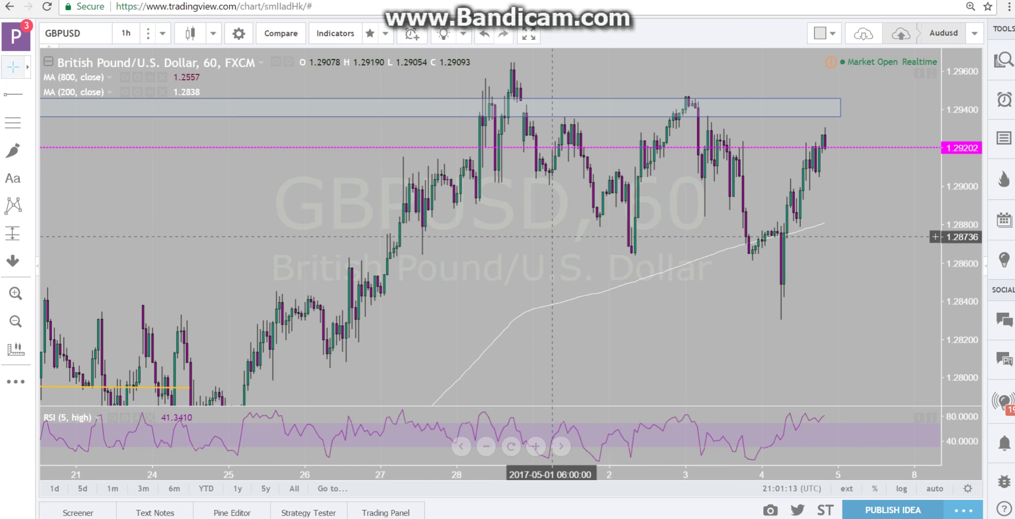
right_click(552, 237)
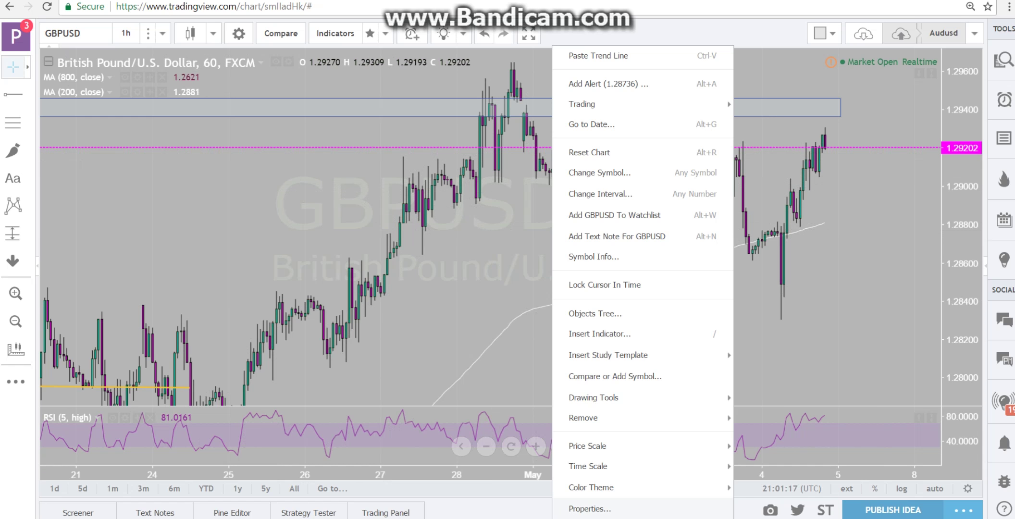
Step: Open chart Properties, glance at the Themes list, and go to the Scales page
click(590, 508)
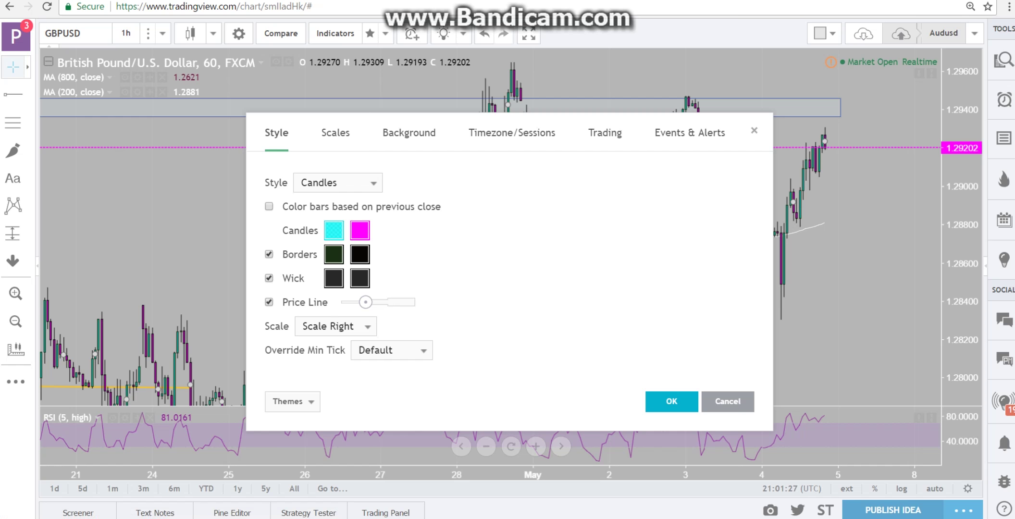
click(288, 401)
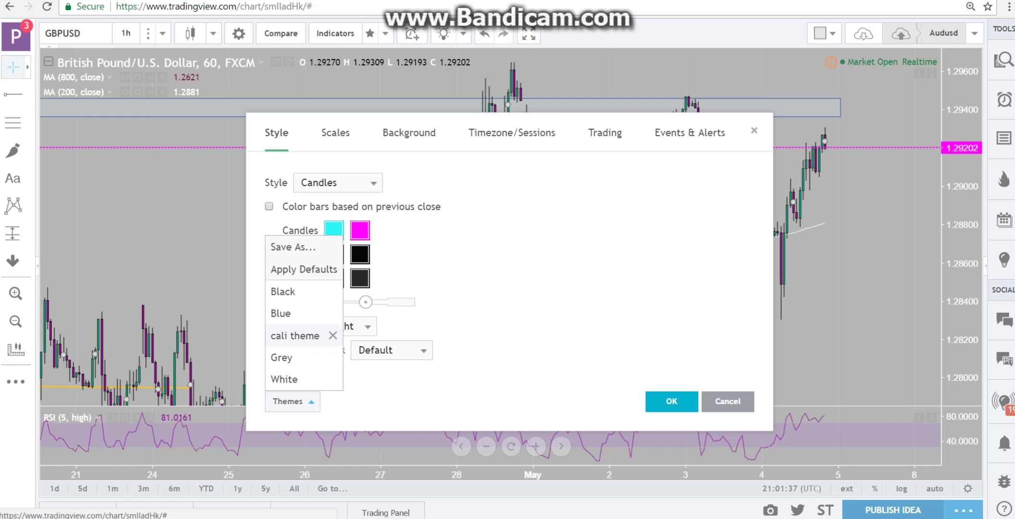
key(Escape)
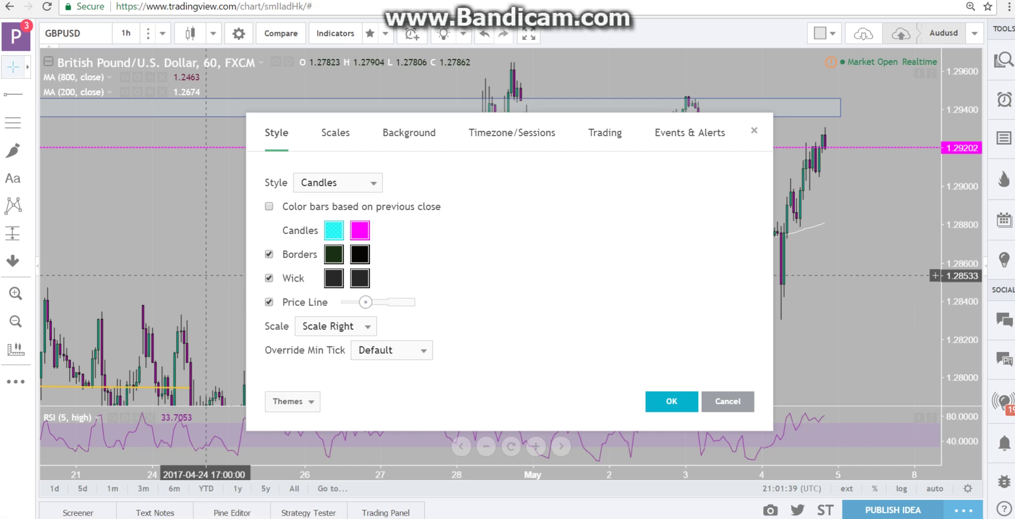
click(335, 132)
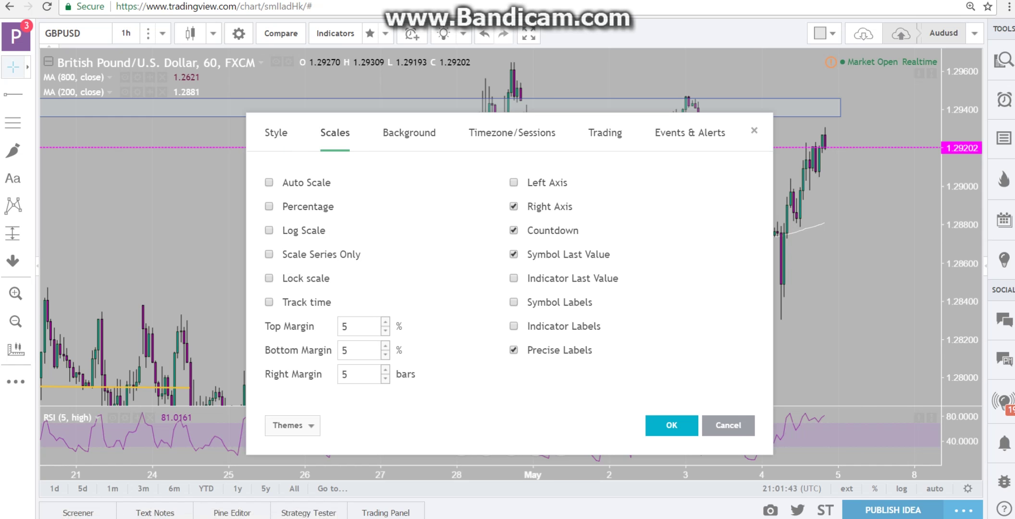
Step: Toggle the Symbol Labels option on and off, then review the Background settings
click(513, 302)
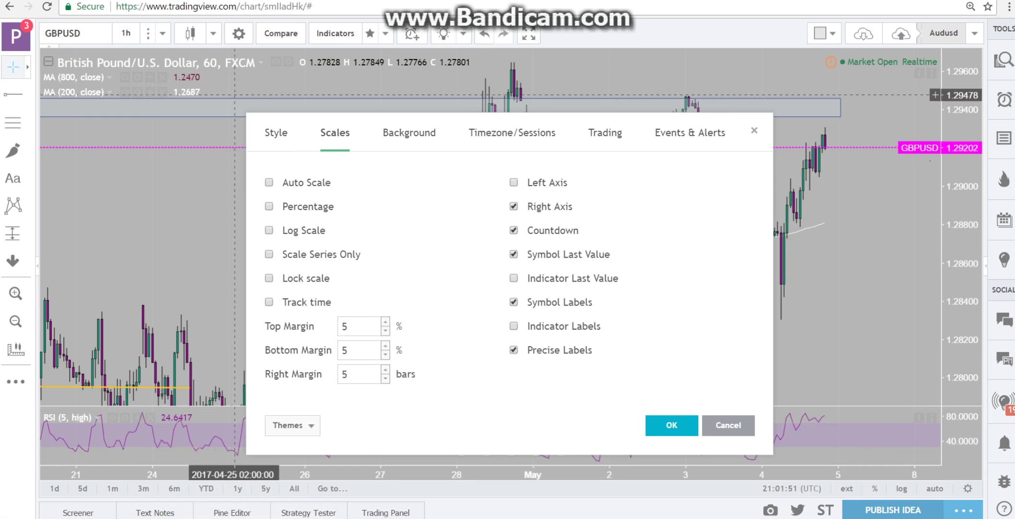
click(513, 302)
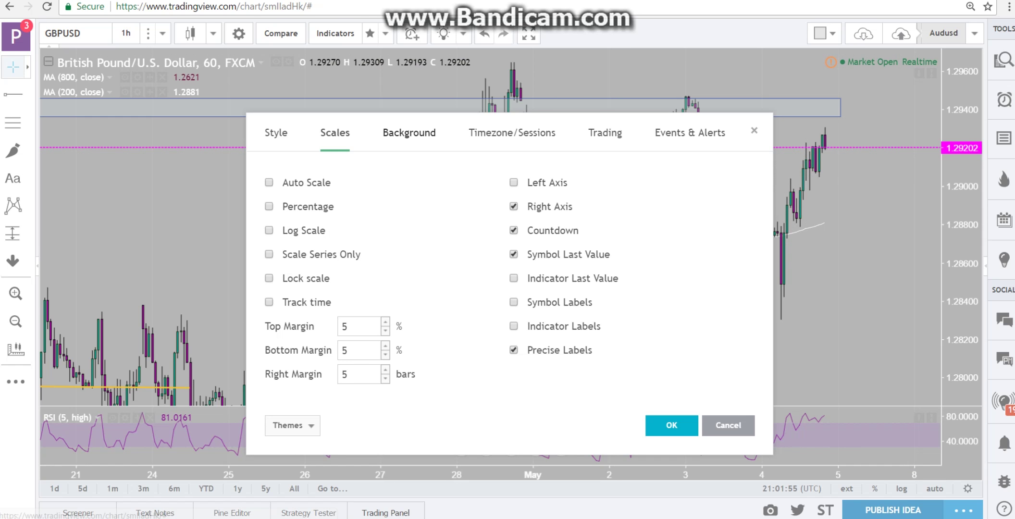
click(409, 132)
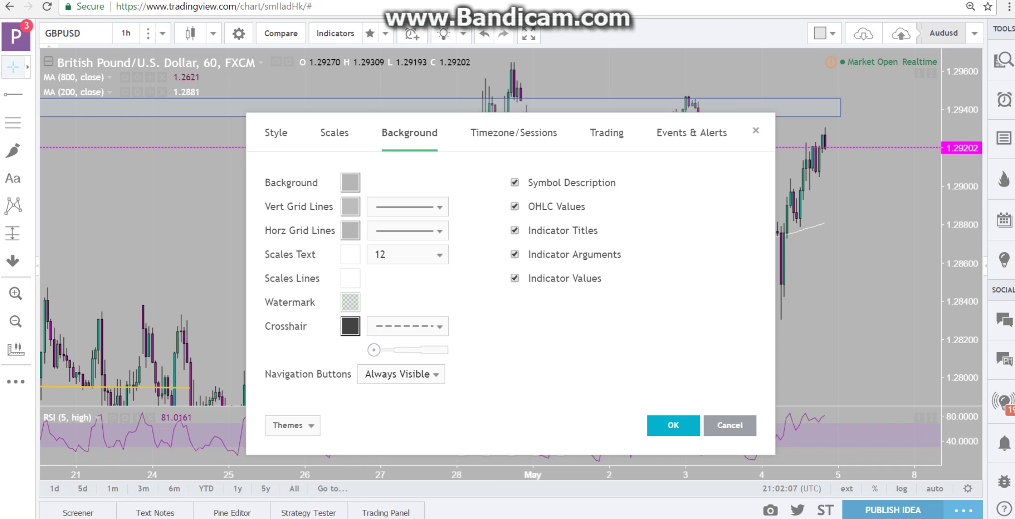
drag(298, 120, 309, 290)
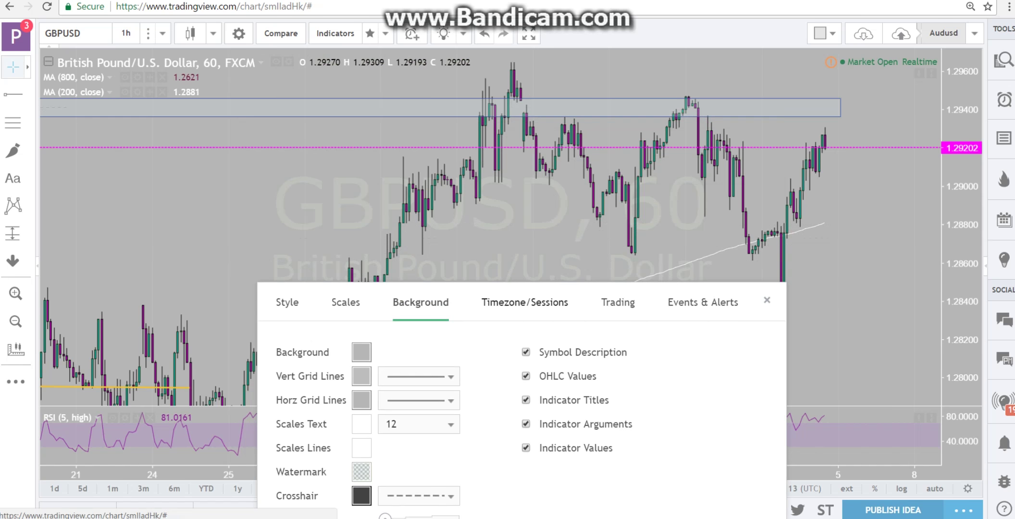
Step: Check the Timezone/Sessions settings, return to Background, and confirm Properties with OK
click(524, 302)
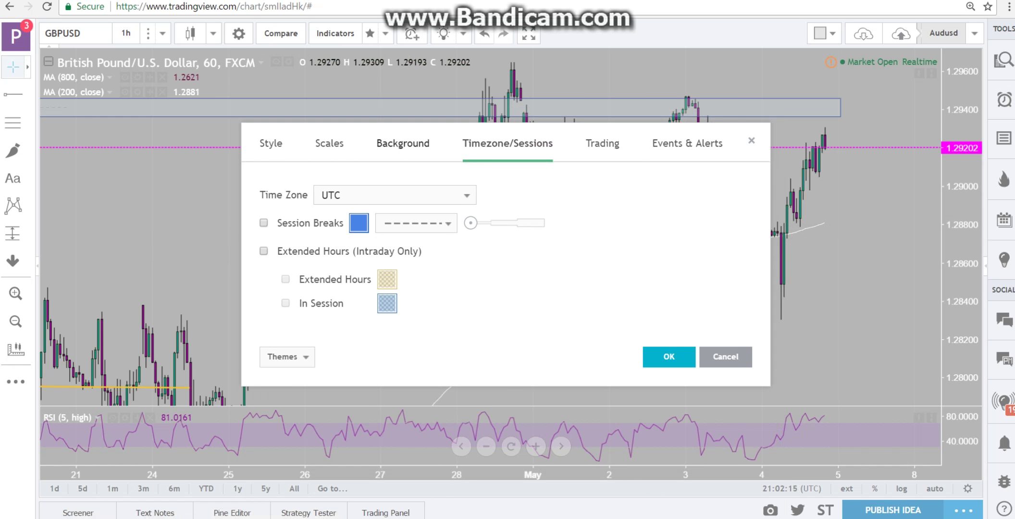
click(403, 143)
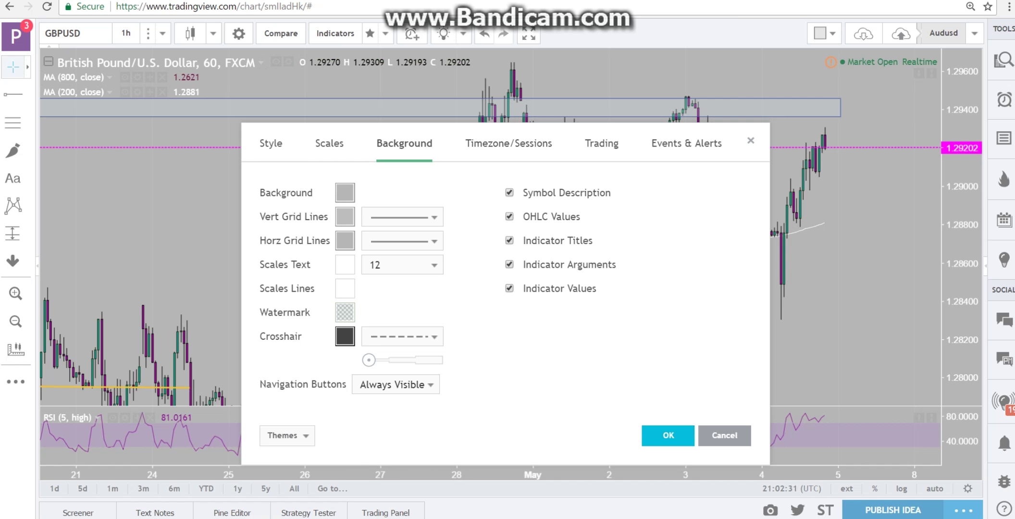
click(667, 435)
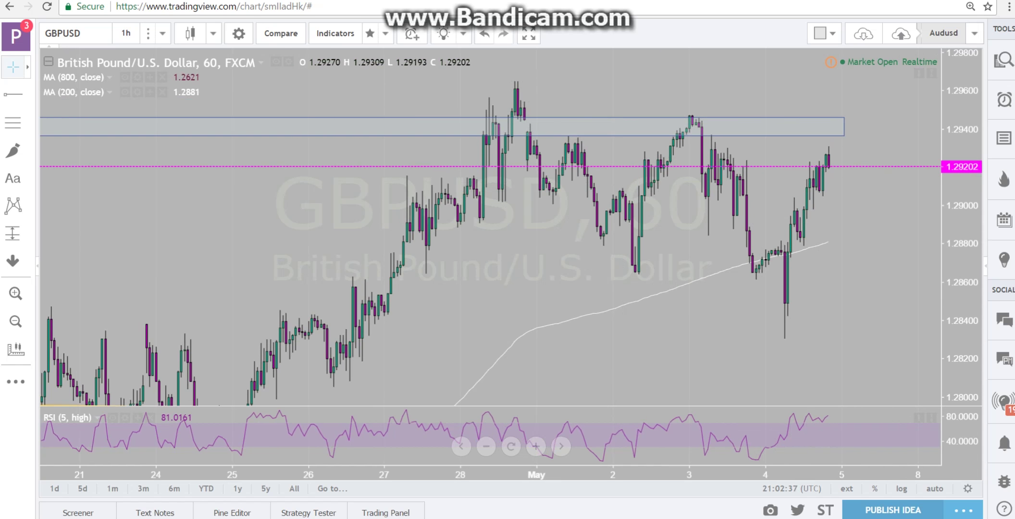
Step: Show and hide the watchlist panel, then save the chart layout with Ctrl+S
click(1004, 60)
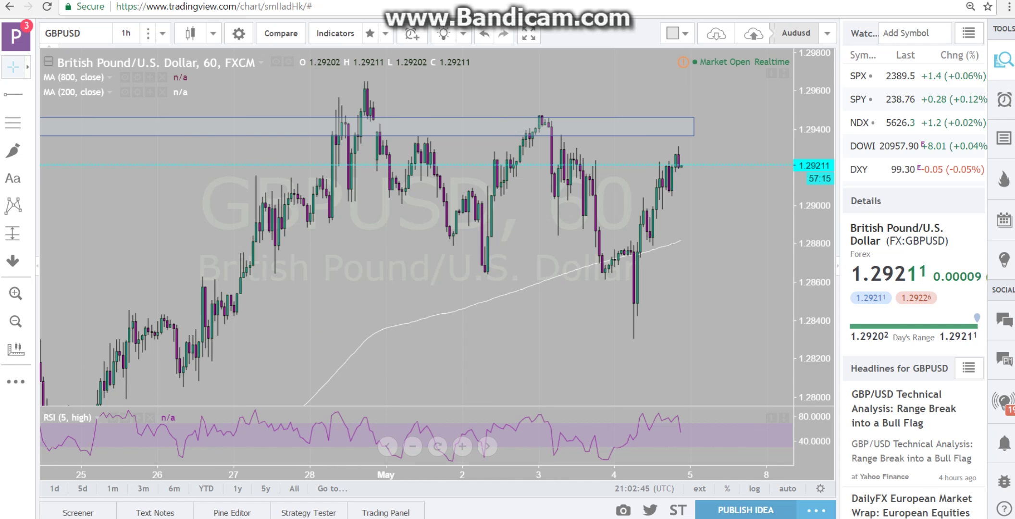
click(1004, 59)
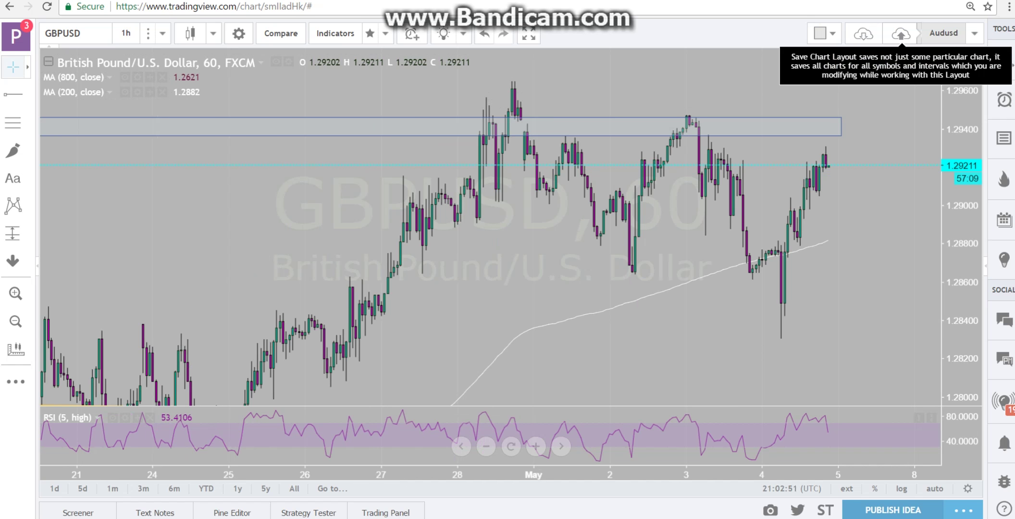
key(ctrl+s)
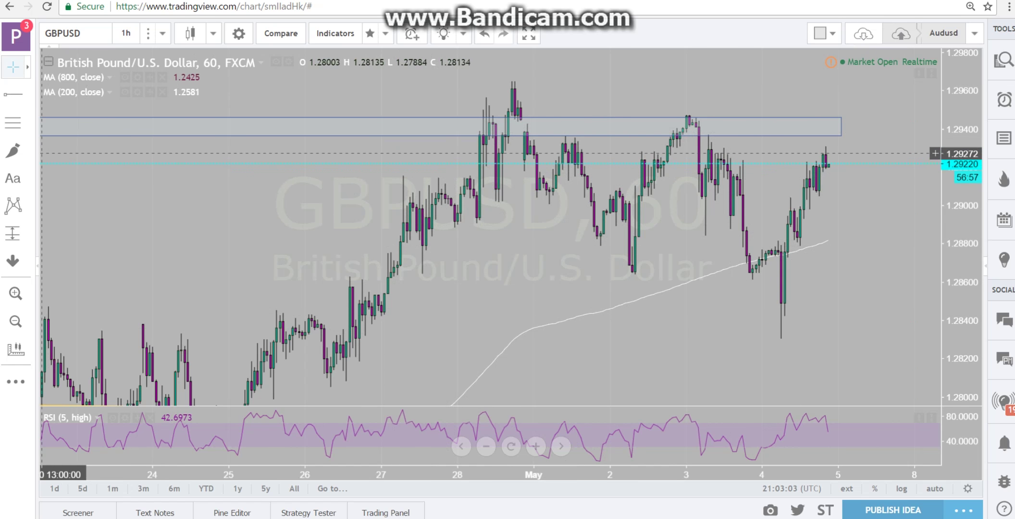
Step: Draw a short black brush line on the chart's left and clear the symbol box
click(13, 151)
drag(196, 187, 276, 190)
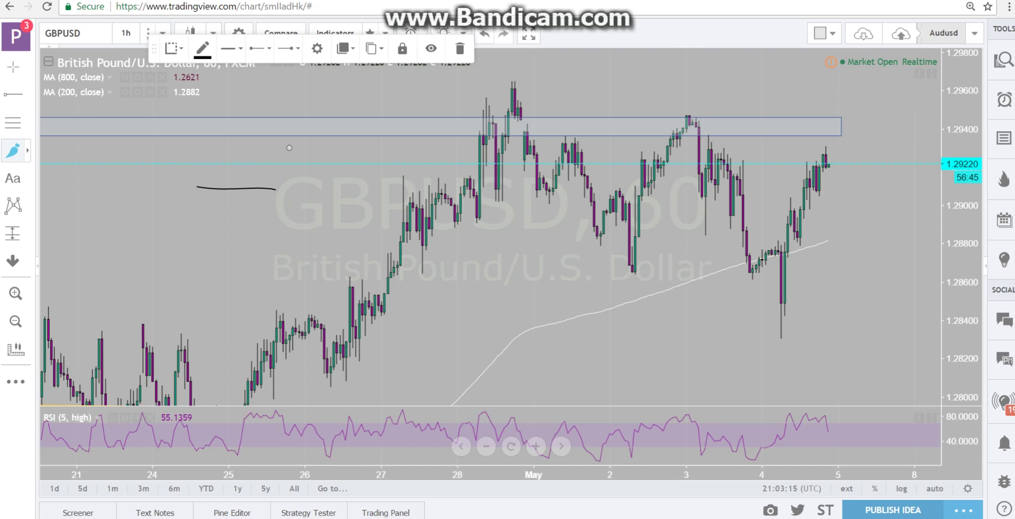
key(BackSpace)
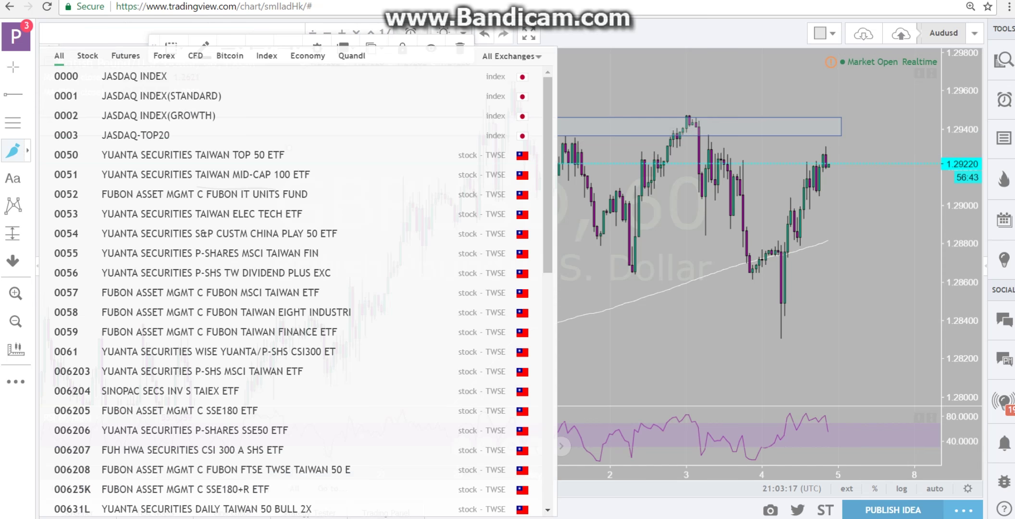
Step: Switch the chart to EURUSD, then back to GBPUSD FXCM, and zoom out
text(EURUSD)
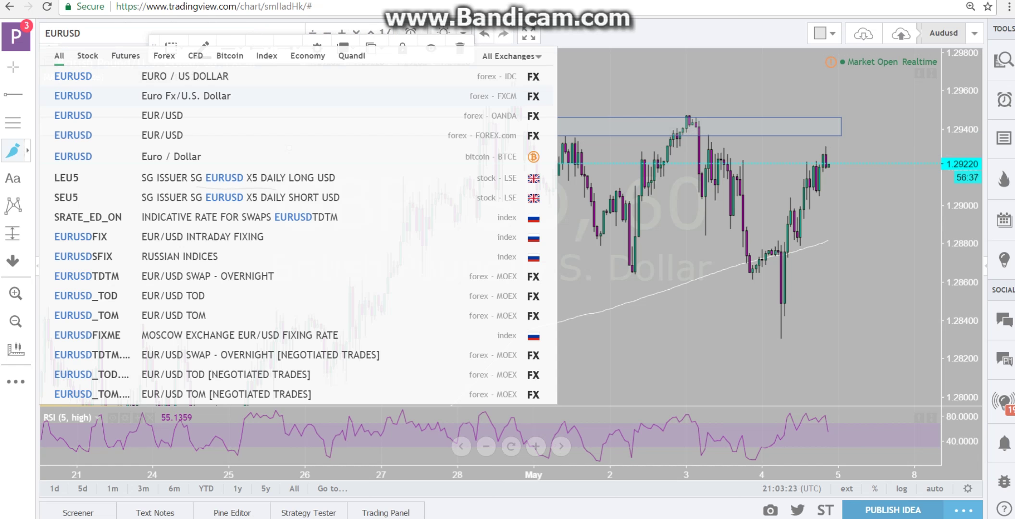
key(Return)
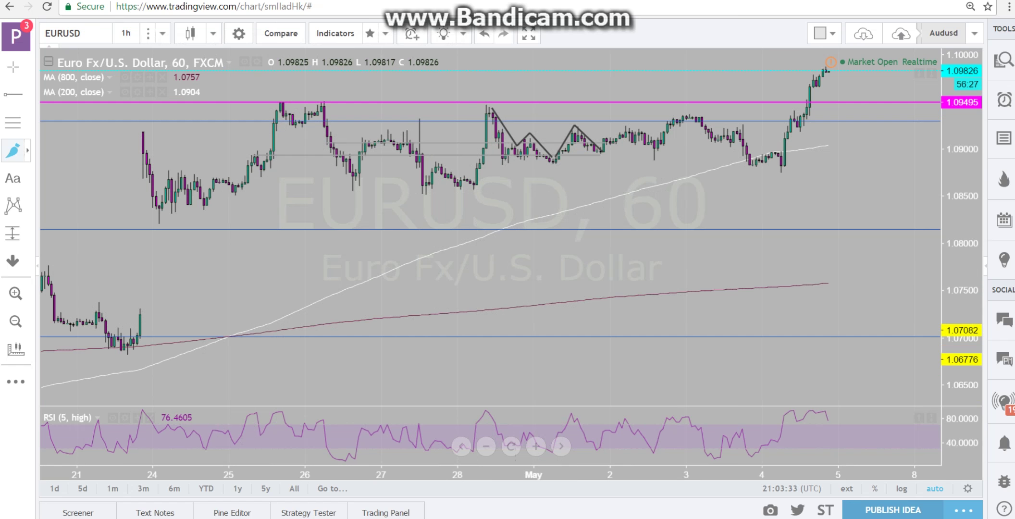
click(63, 33)
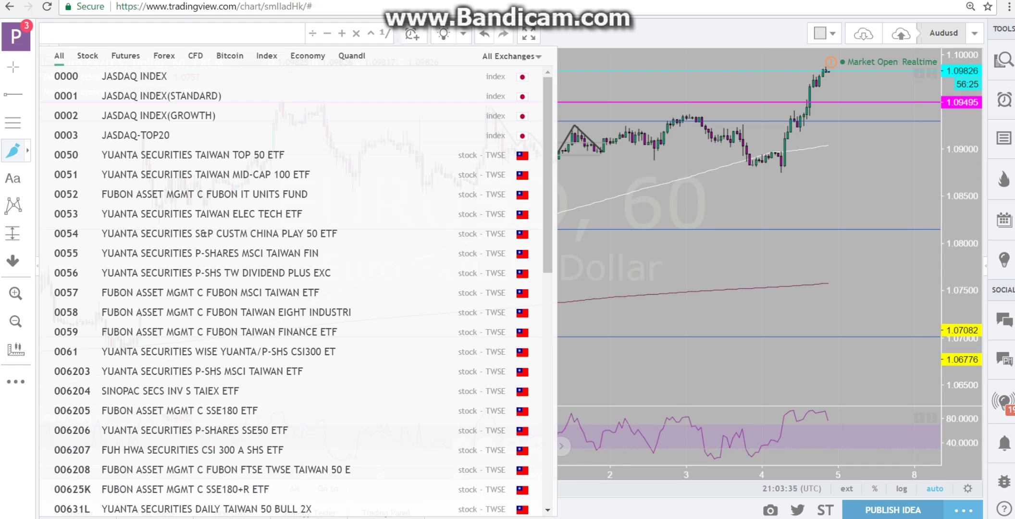
text(GB)
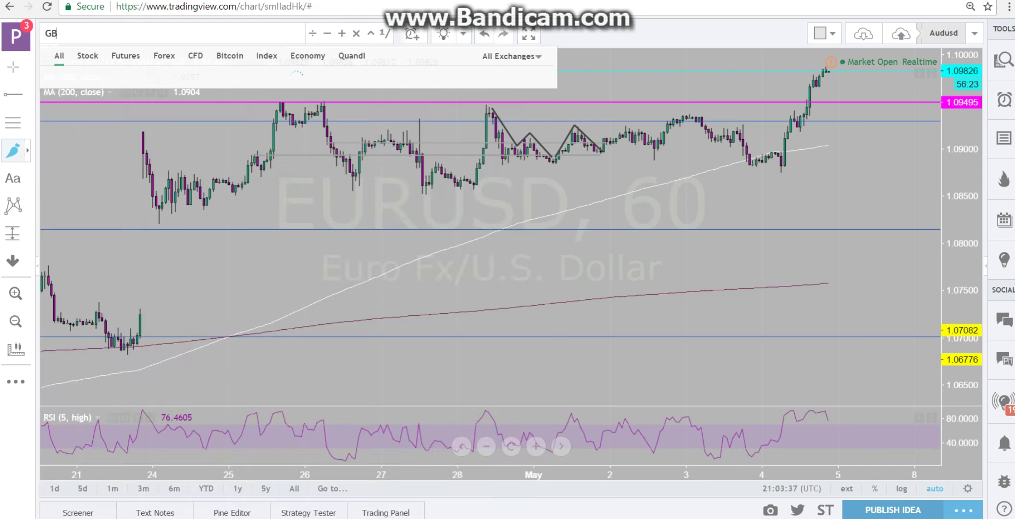
text(PUS)
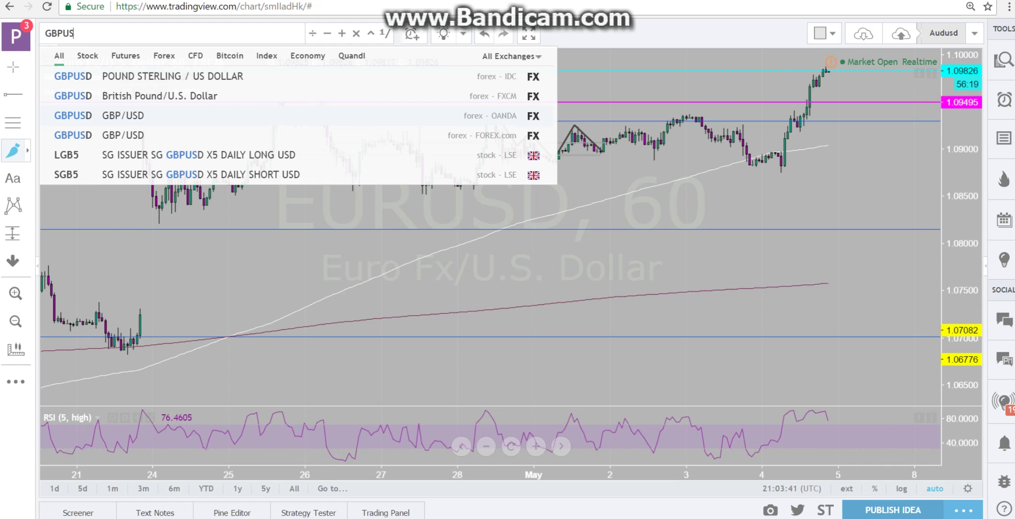
click(210, 96)
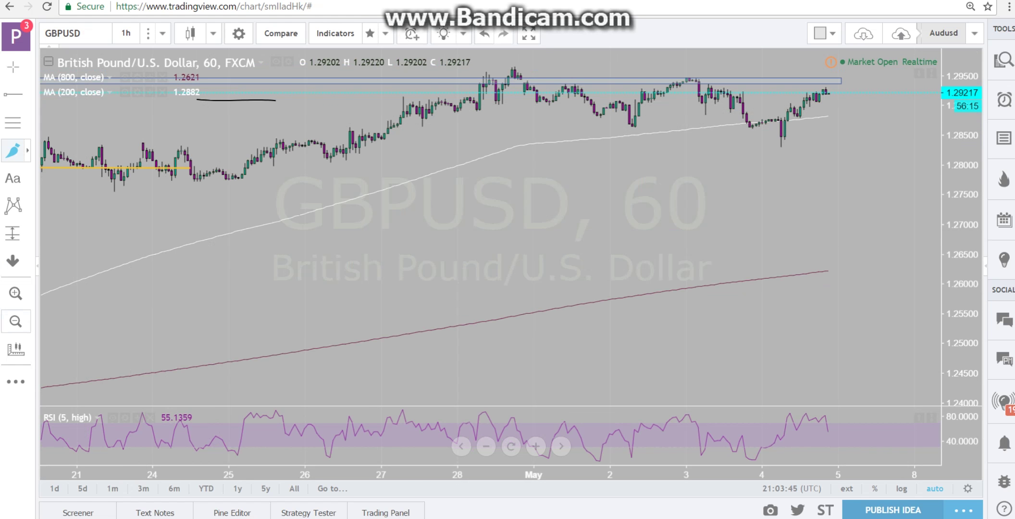
click(15, 321)
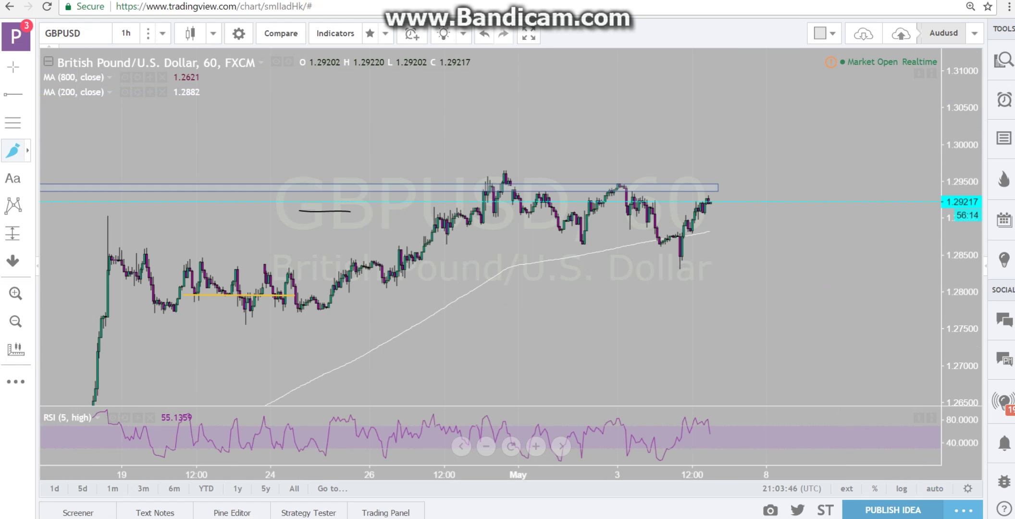
click(342, 211)
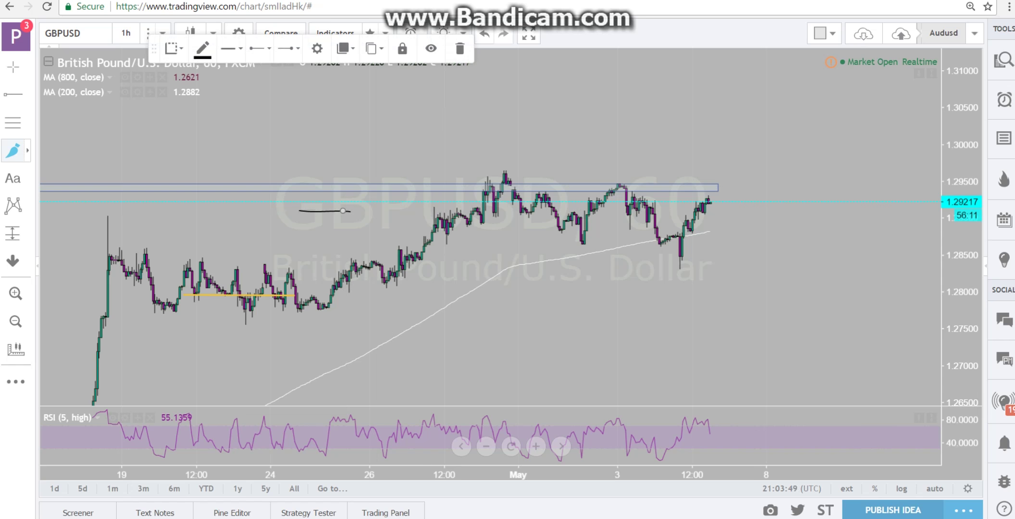
key(Escape)
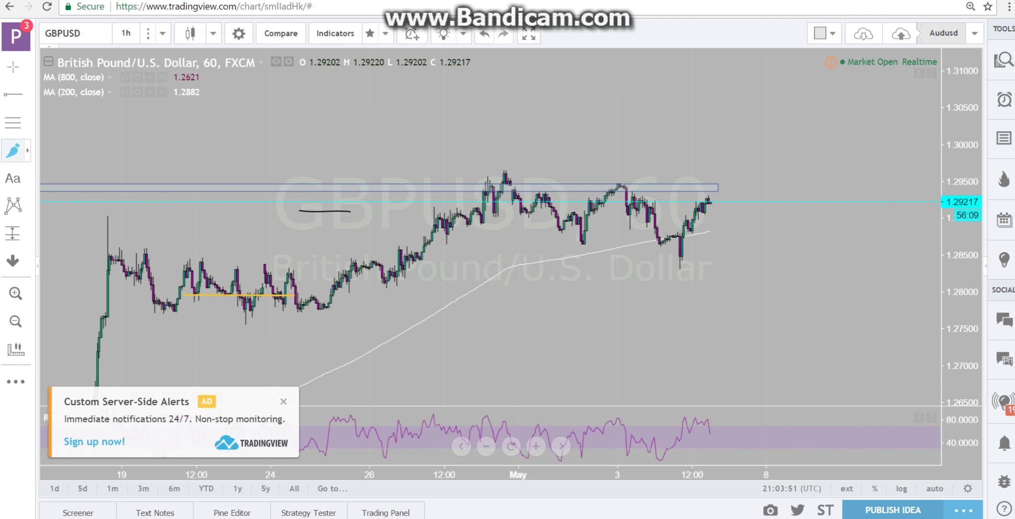
click(322, 210)
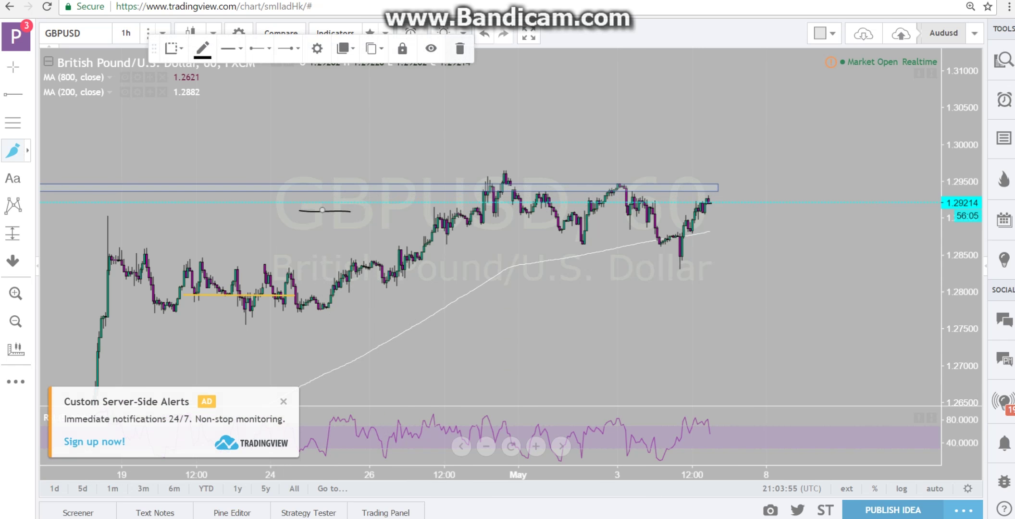
key(Escape)
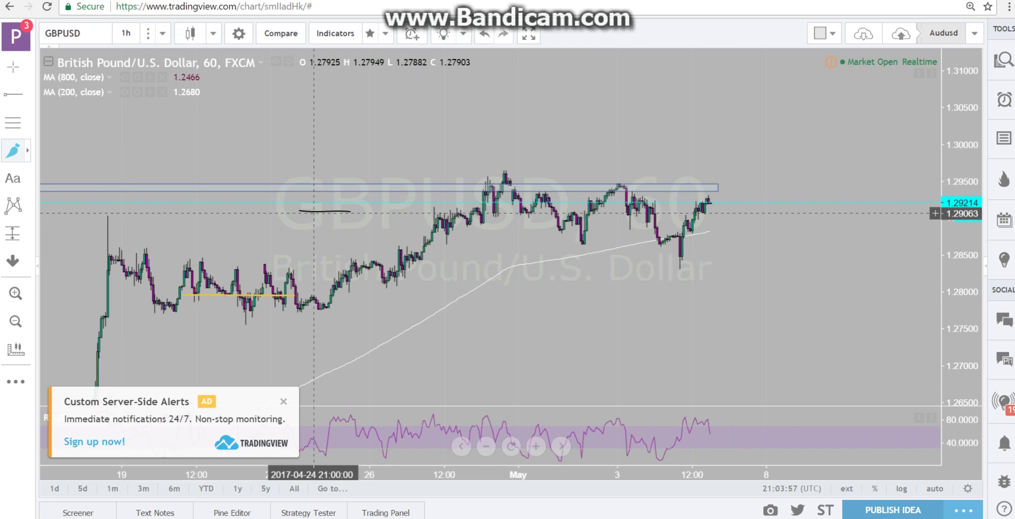
click(314, 211)
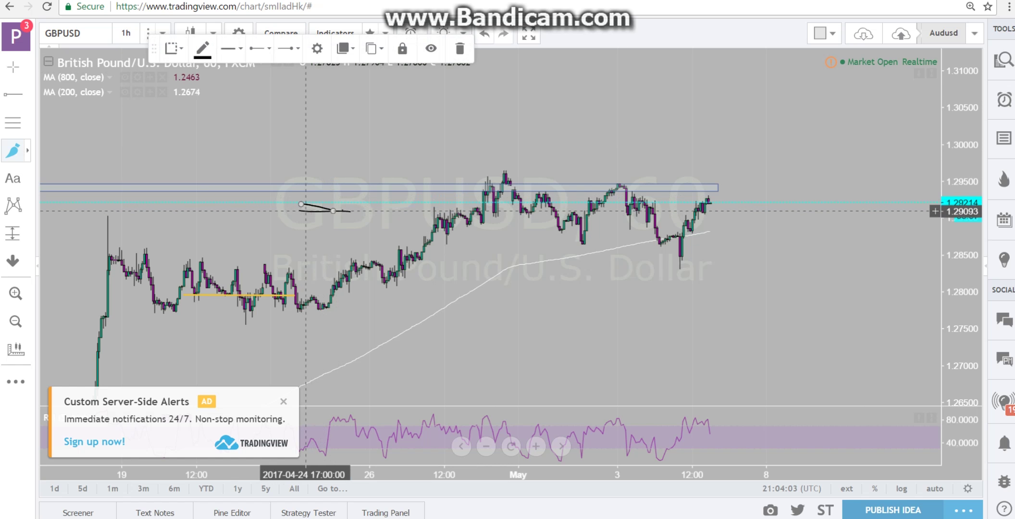
click(336, 212)
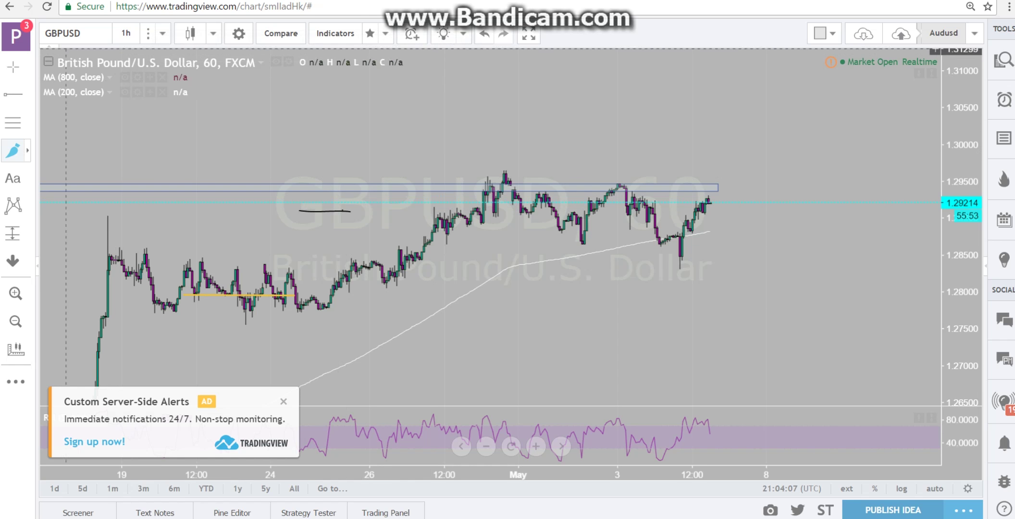
Step: Remove the short black brush stroke via its context menu and dismiss the alerts ad
click(13, 67)
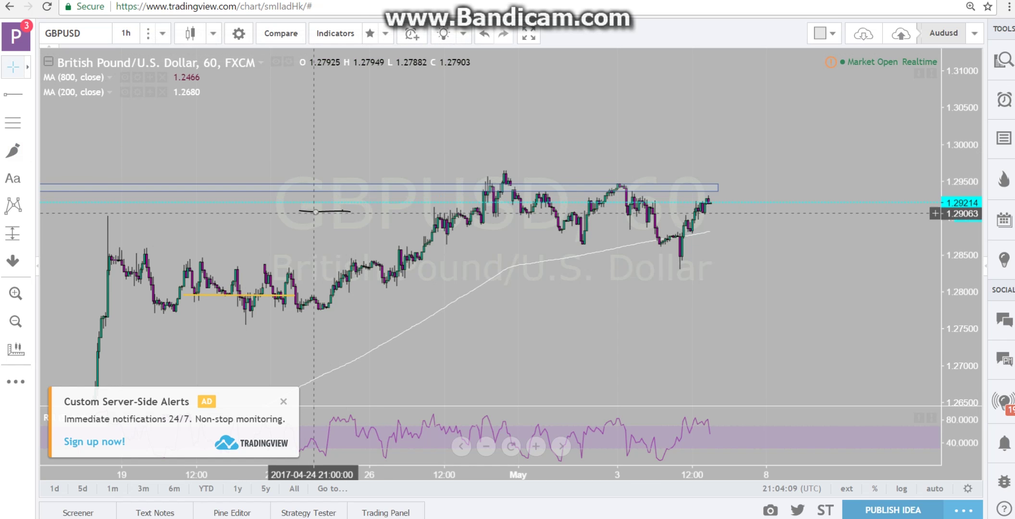
click(315, 211)
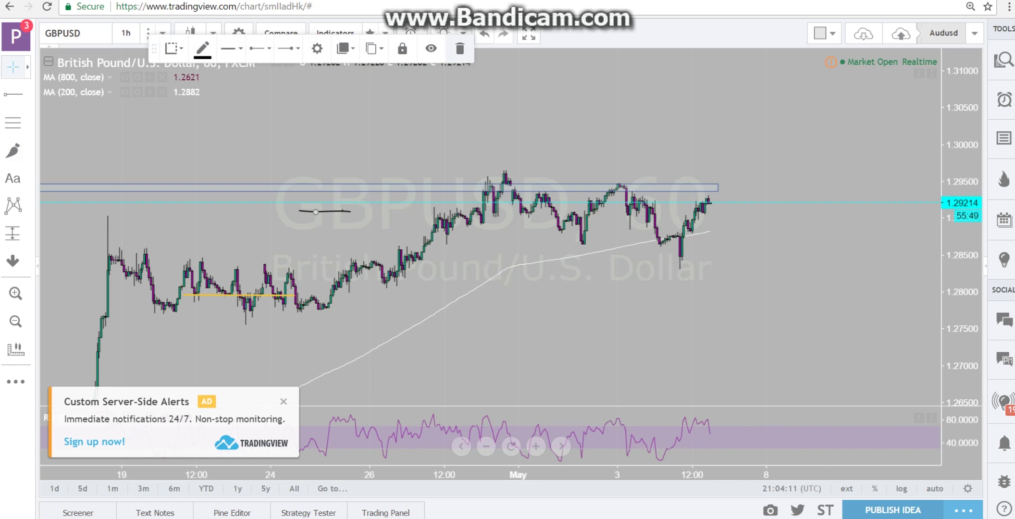
click(414, 212)
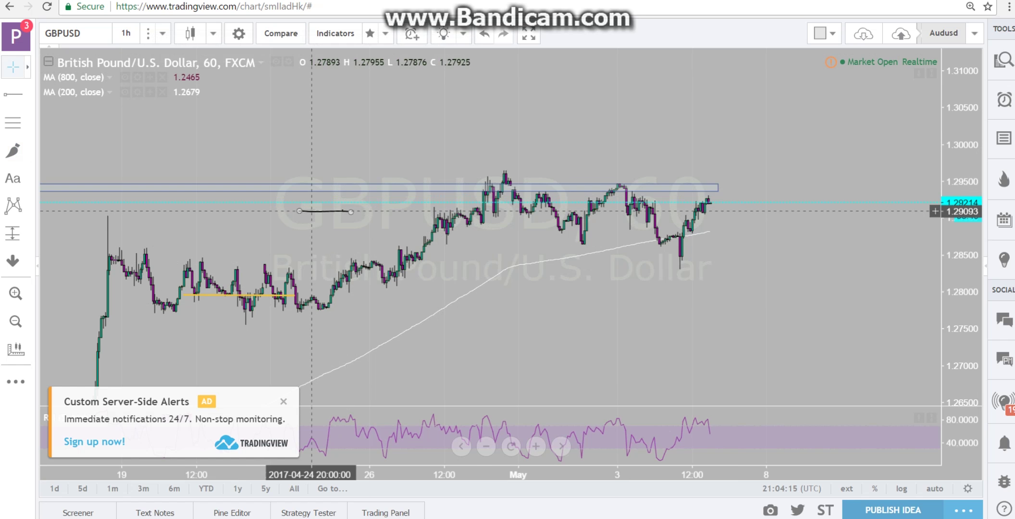
right_click(312, 210)
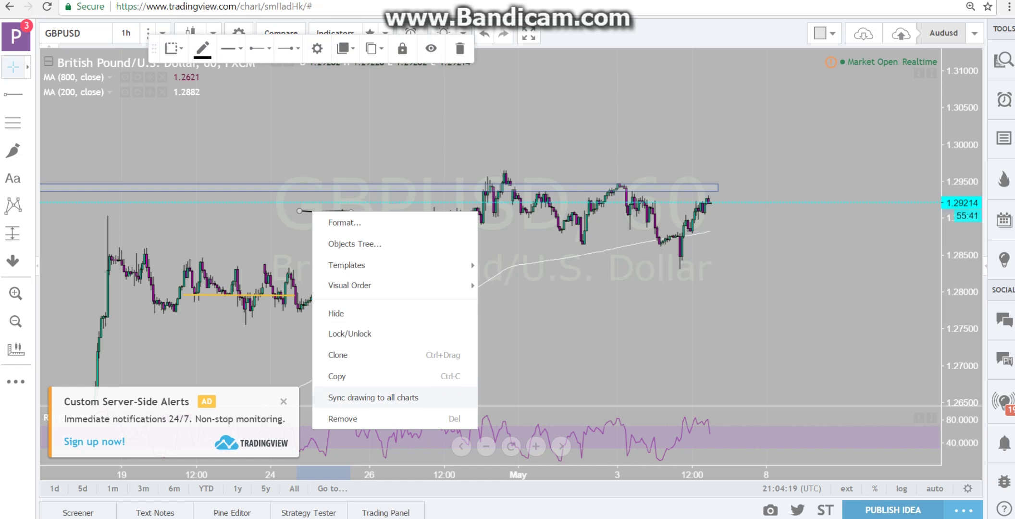
click(342, 419)
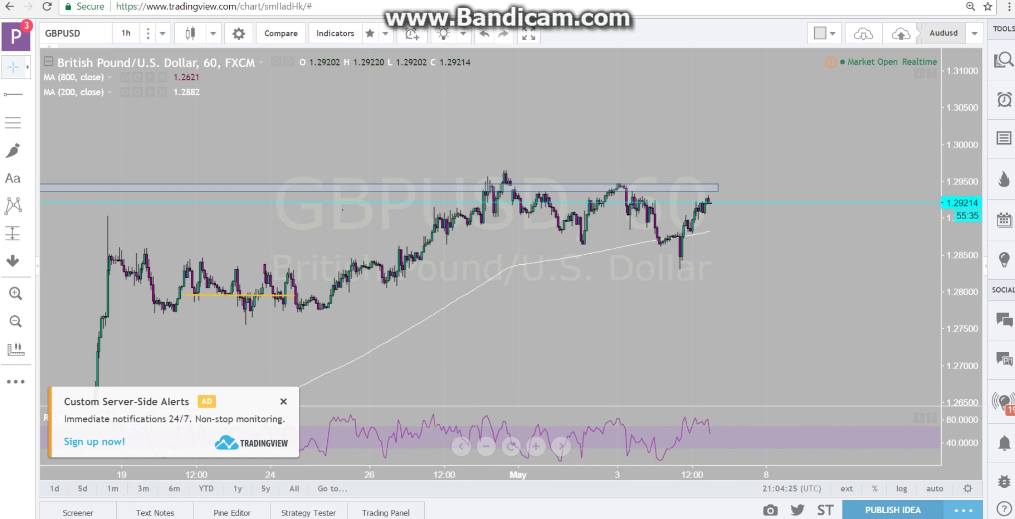
click(283, 401)
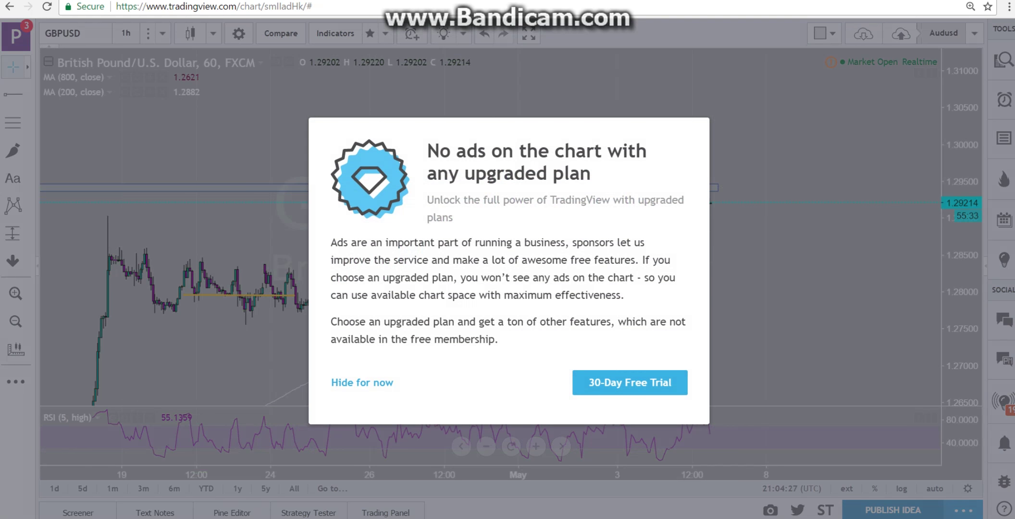
Step: Hide the No ads upgrade prompt and keep the chart on the 1-hour interval
click(361, 382)
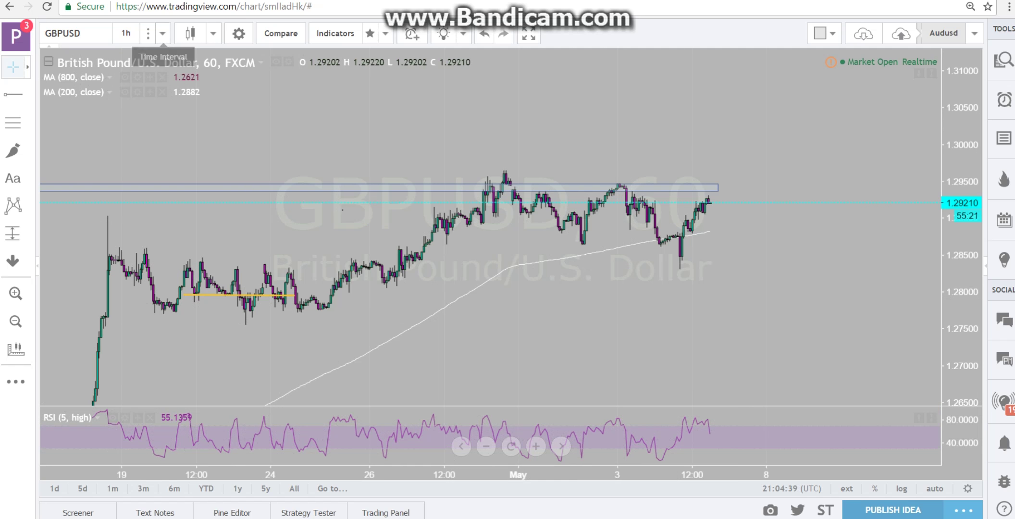
click(163, 33)
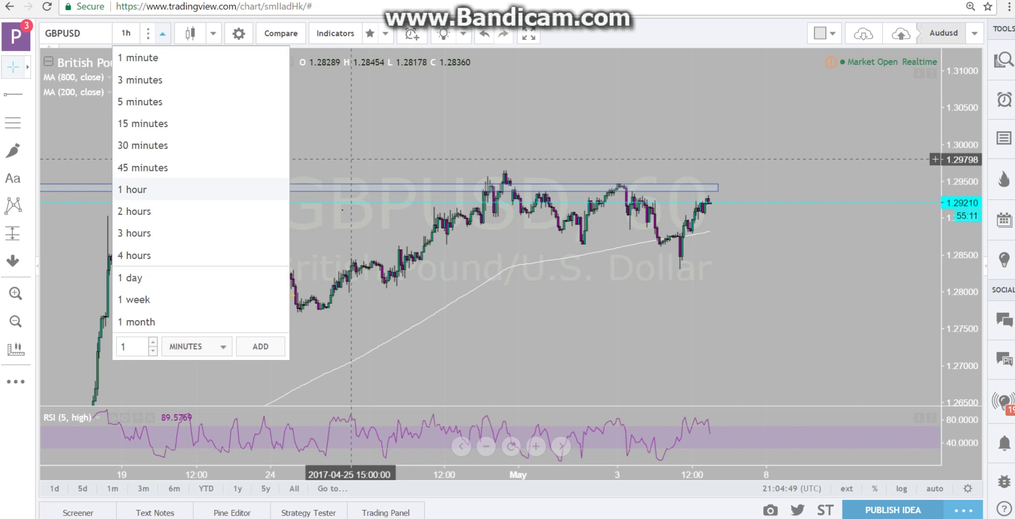
click(351, 159)
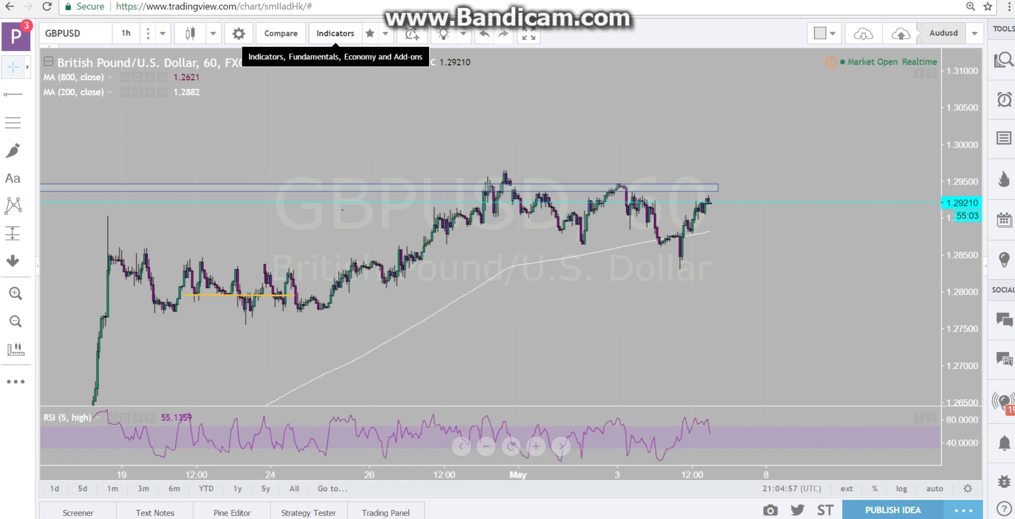
Step: Search 'moving' in the Indicators library and star Moving Average as a favourite
click(335, 33)
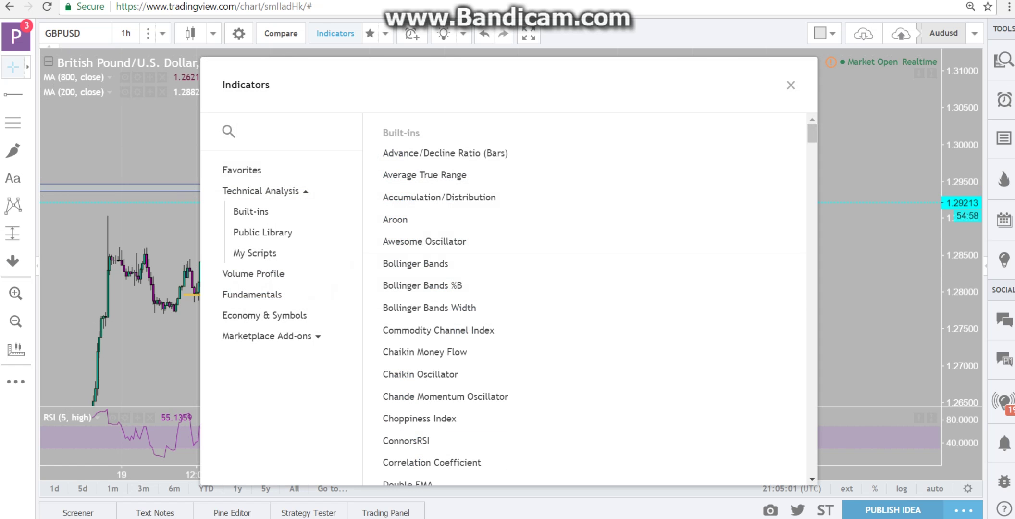
text(mov)
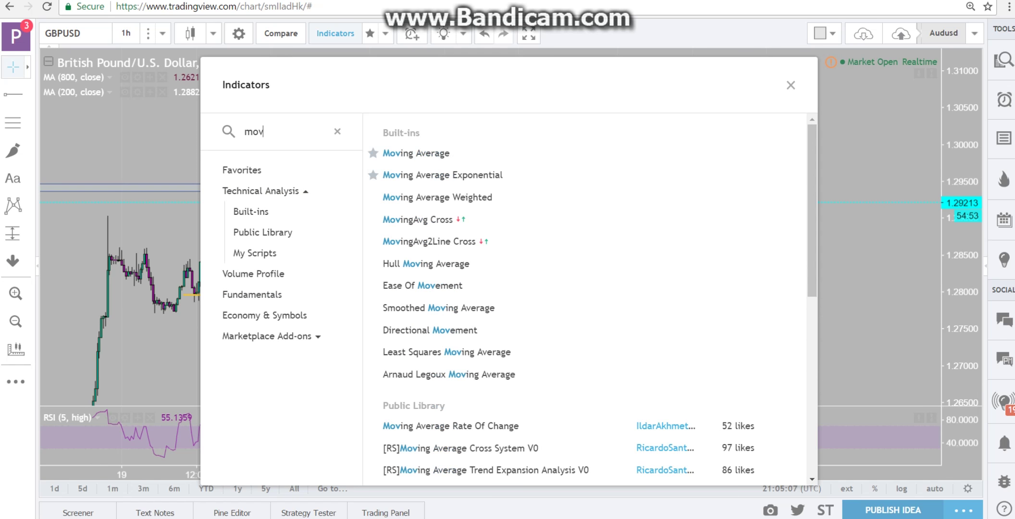
text(en)
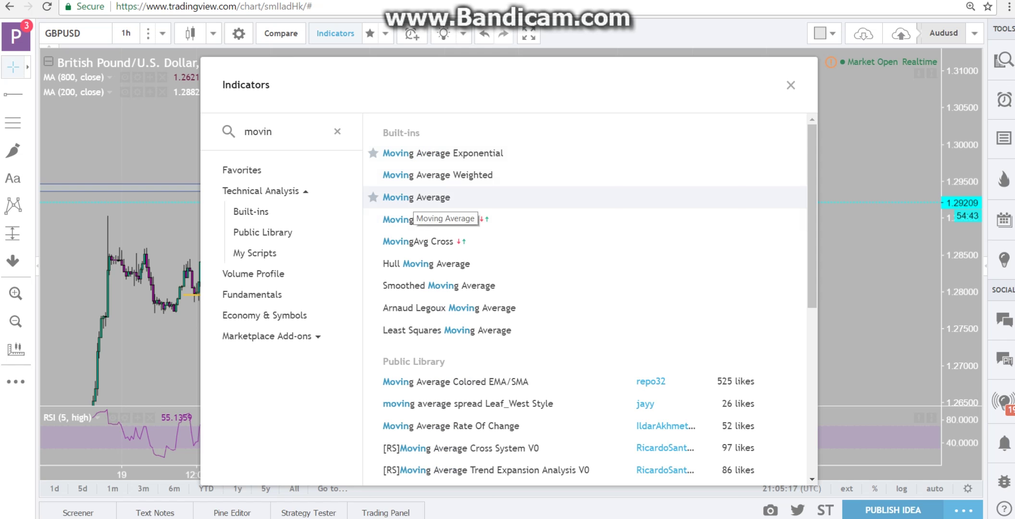
click(373, 197)
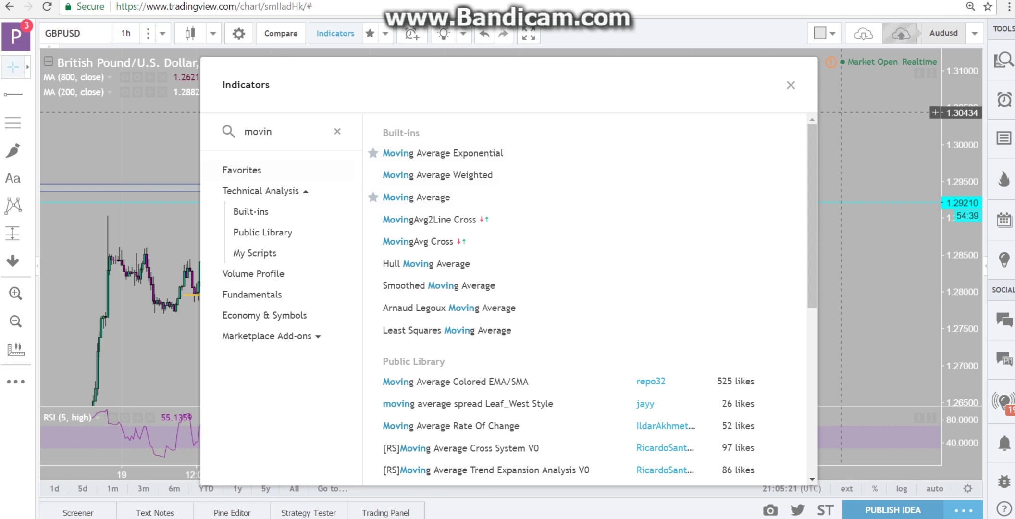
key(Escape)
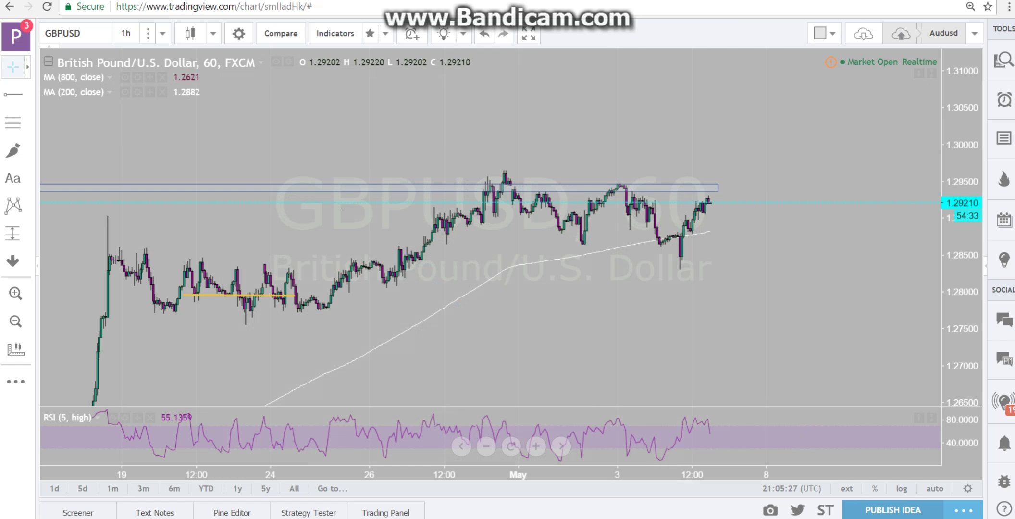
click(162, 33)
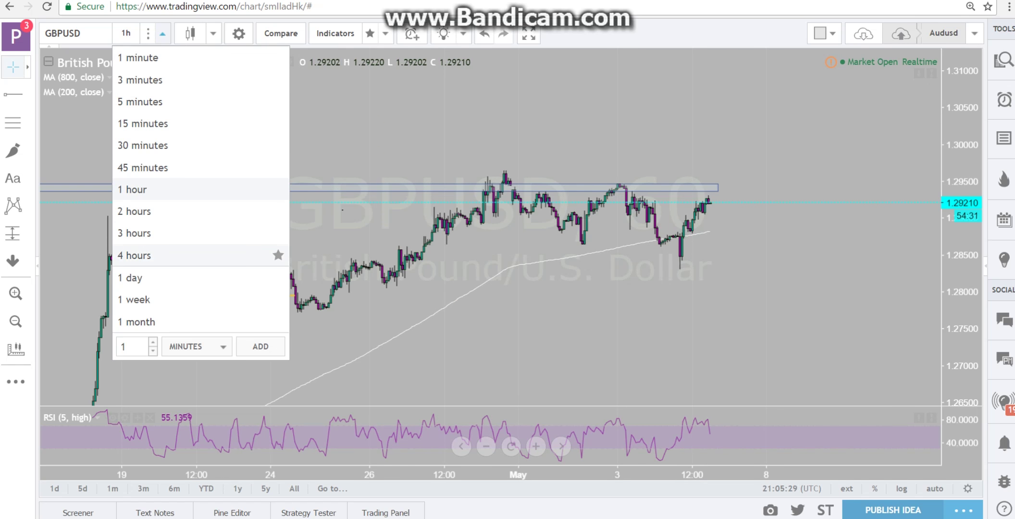
click(168, 254)
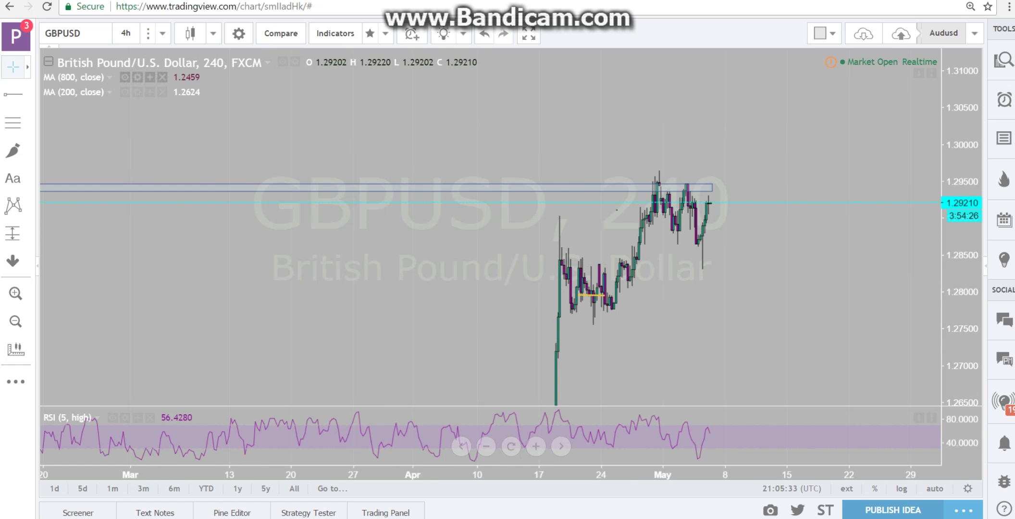
click(162, 33)
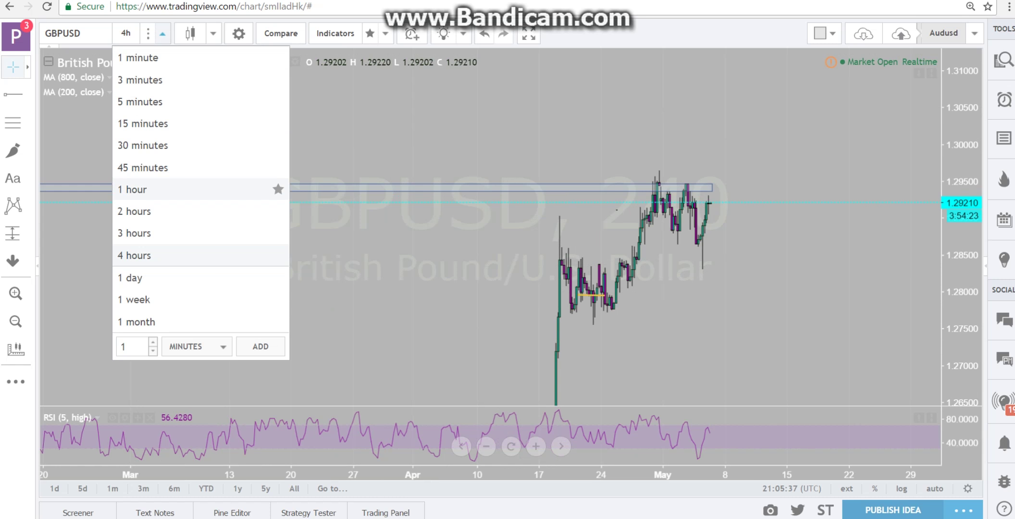
click(144, 190)
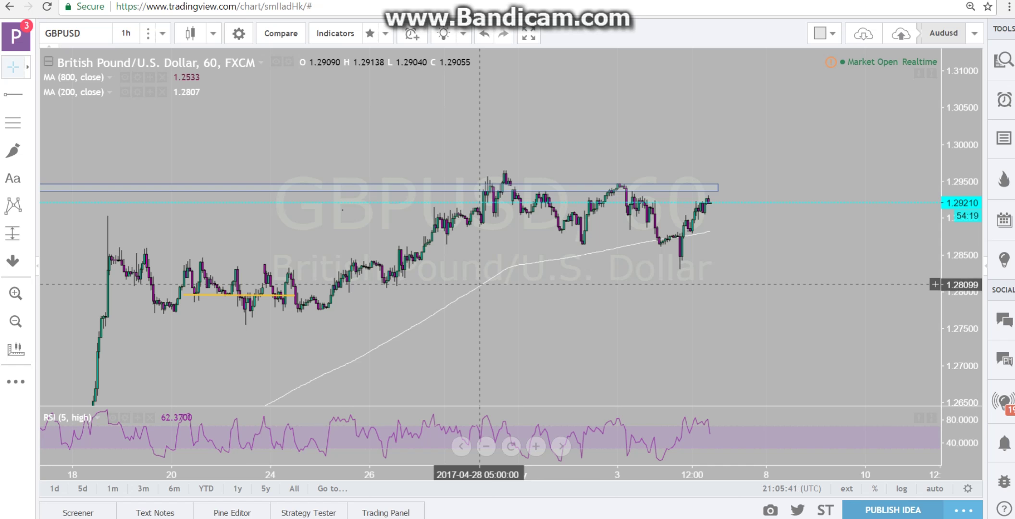
click(479, 284)
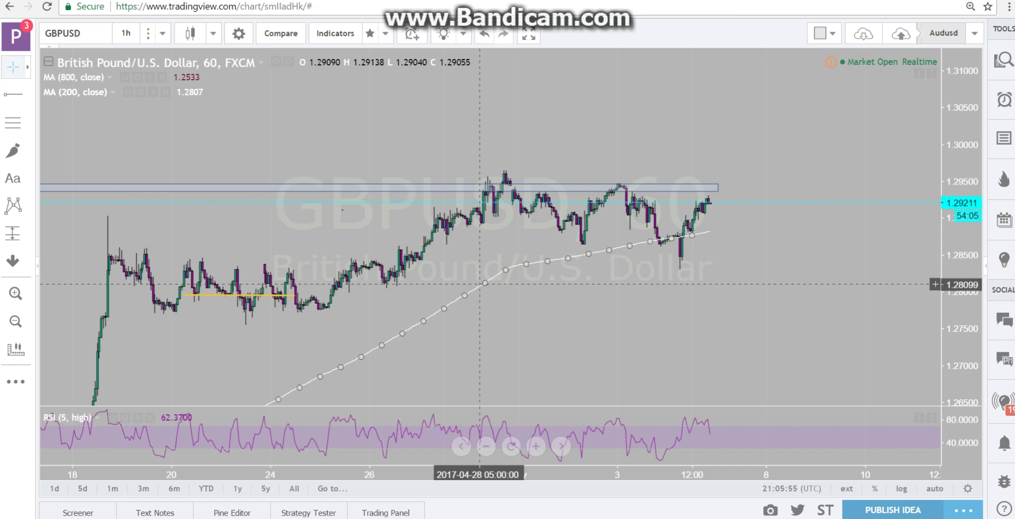
right_click(479, 284)
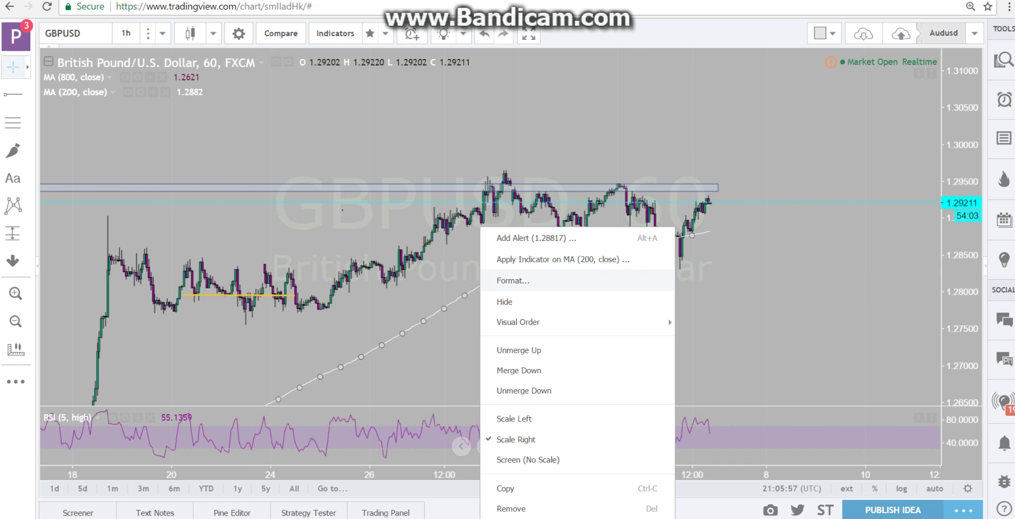
Step: Confirm MA 200 inputs (length 200, source close, offset 0), then zoom out to reveal MA 800
click(512, 280)
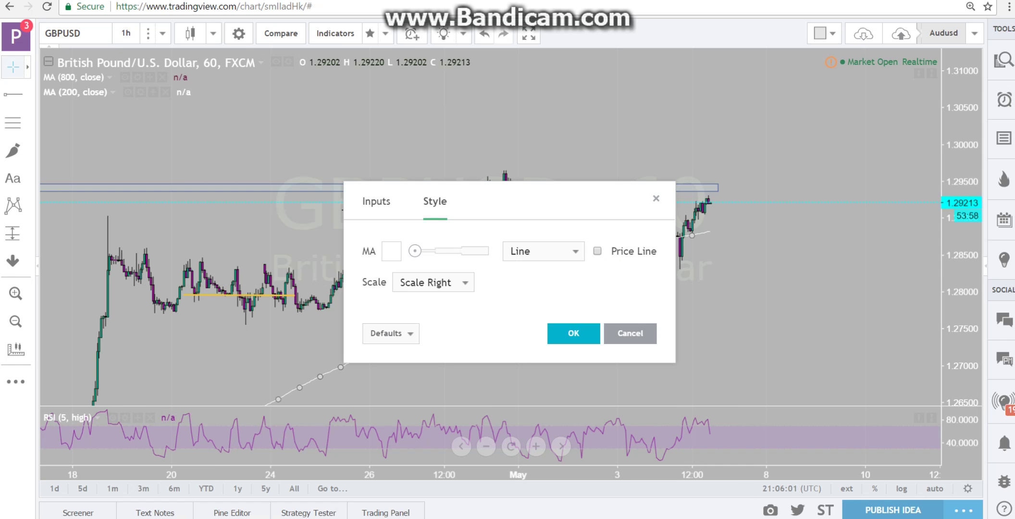
click(377, 201)
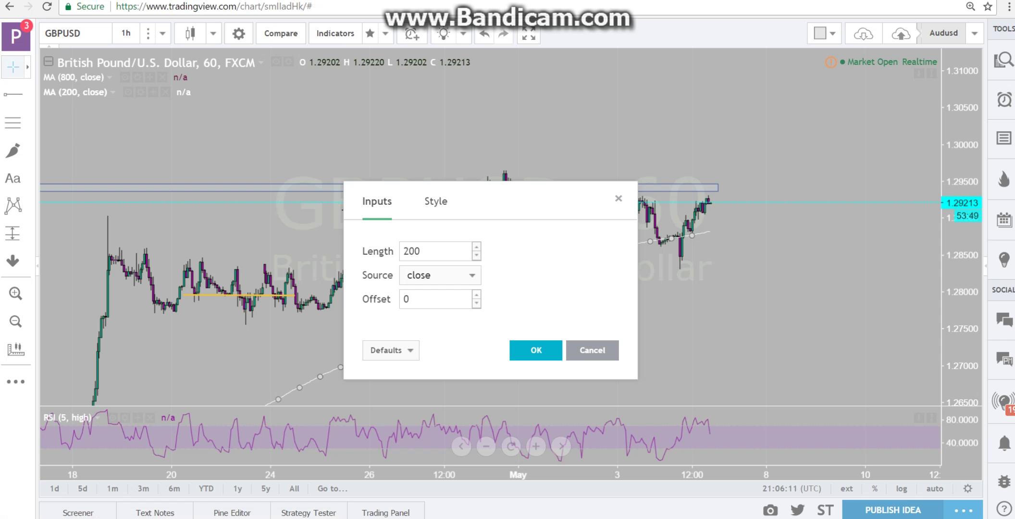
click(440, 275)
key(Escape)
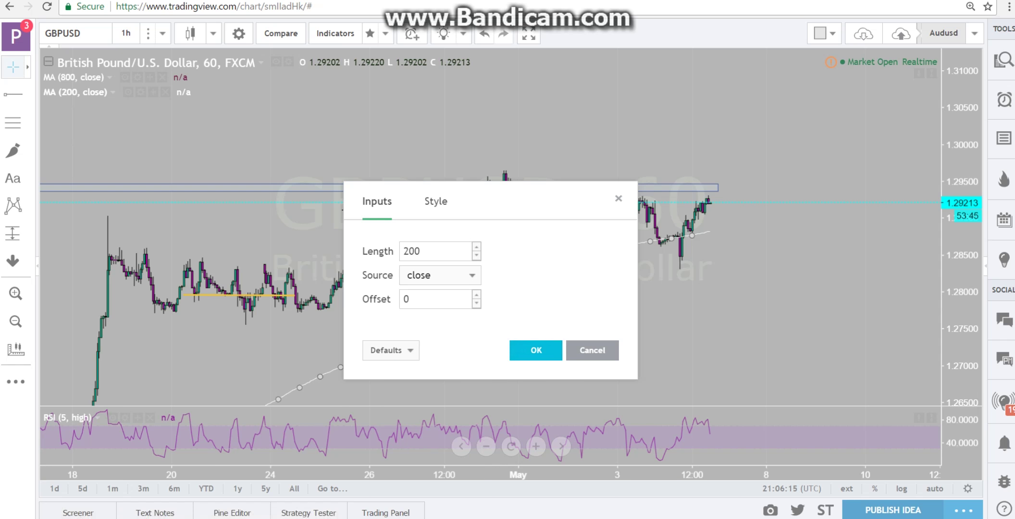
click(535, 350)
click(551, 297)
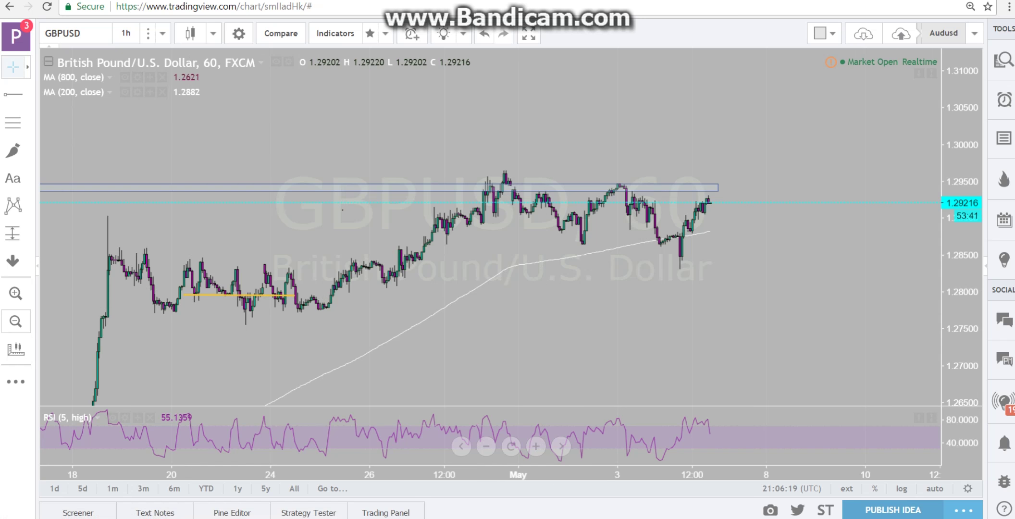
click(16, 321)
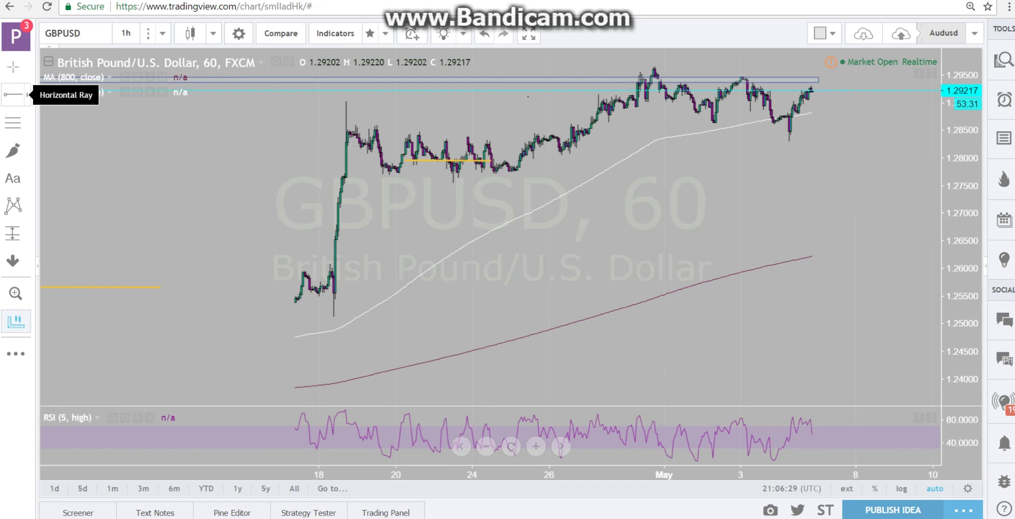
Step: Select the Trend Line tool after browsing the Fibonacci and brush/shape tool lists
click(26, 94)
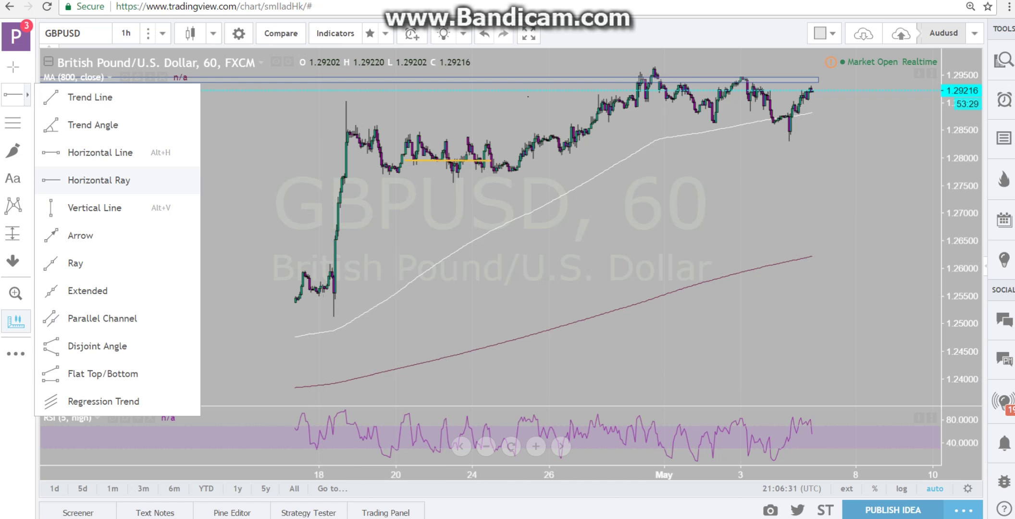
click(62, 98)
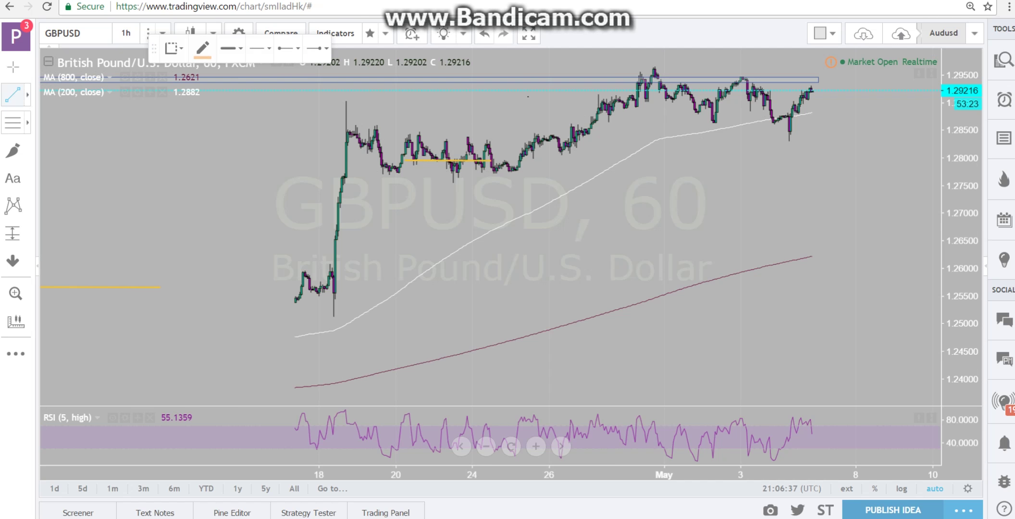
click(27, 122)
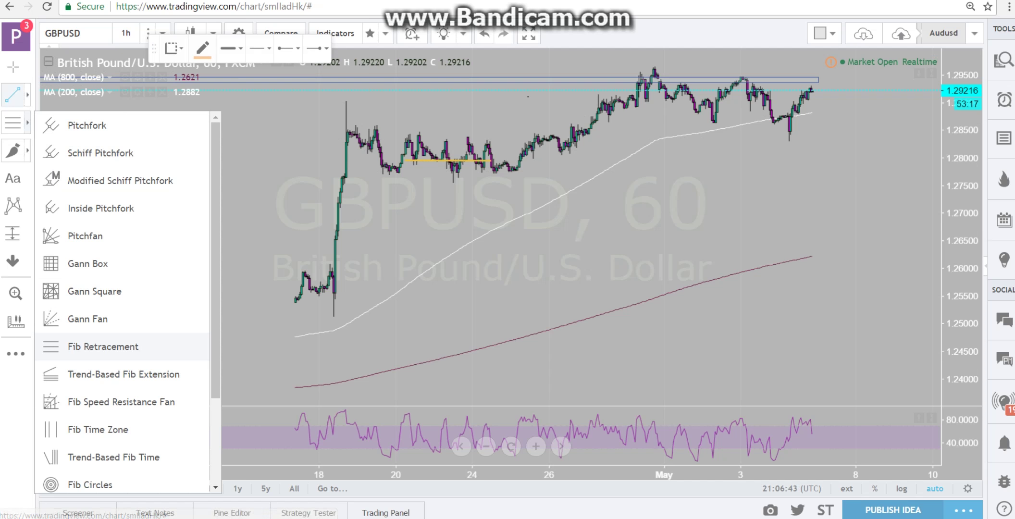
click(27, 150)
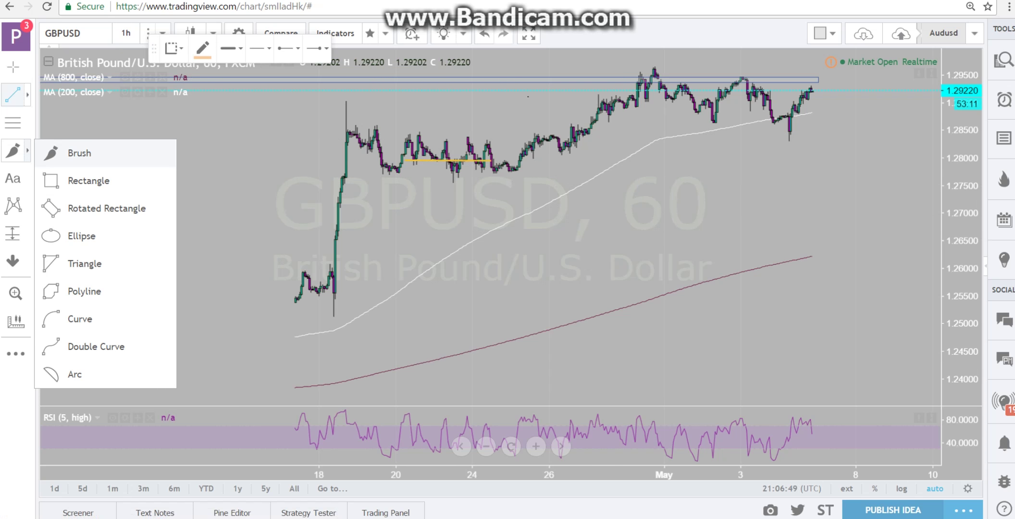
click(27, 151)
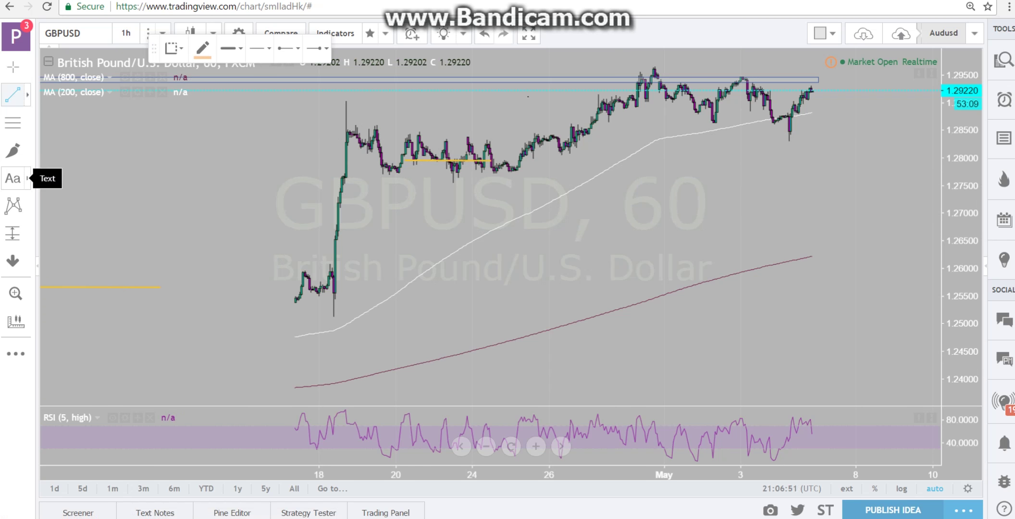